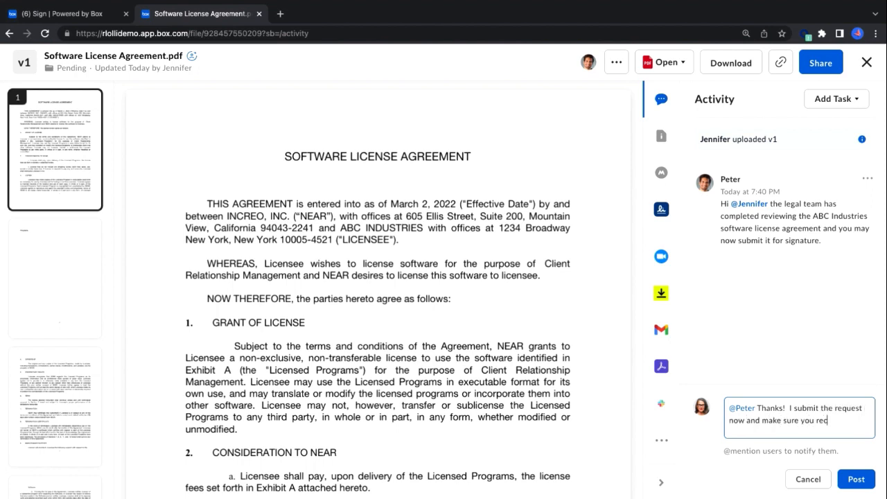
Post the reply comment on the agreement and start a signature request for the file
{"action": "left_click", "coordinate": [851, 483]}
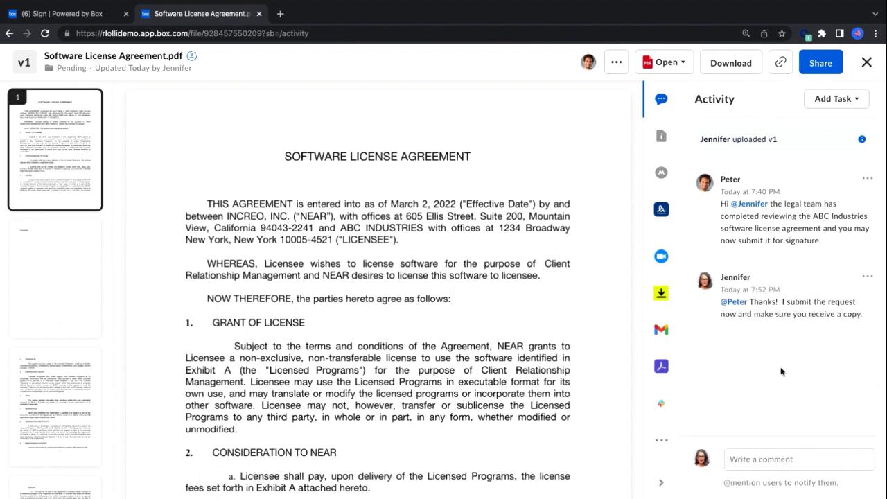
{"action": "left_click", "coordinate": [661, 209]}
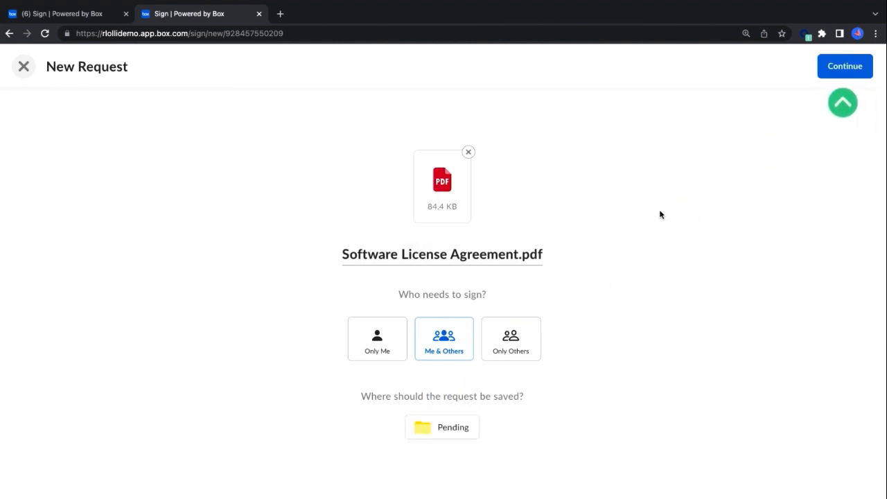
Set the request to be signed by Only Others, save it to the ABC Industries Signed folder, and continue to document preparation
{"action": "left_click", "coordinate": [500, 345]}
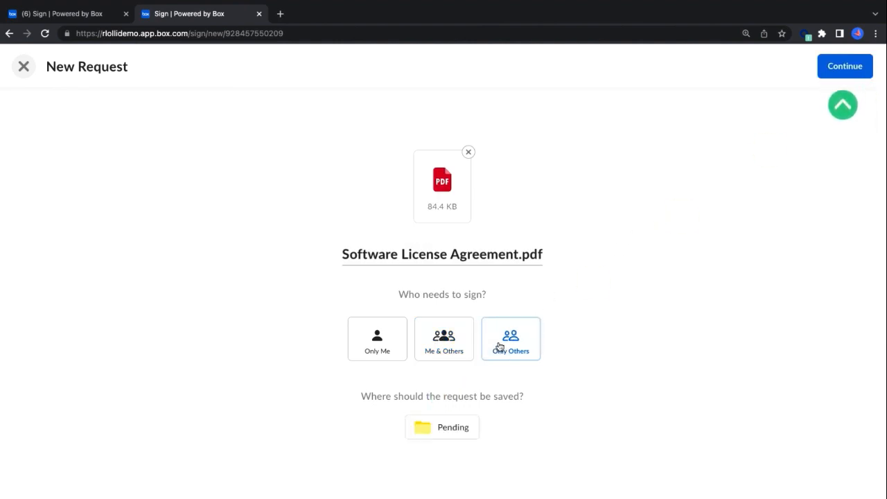
{"action": "left_click", "coordinate": [442, 431]}
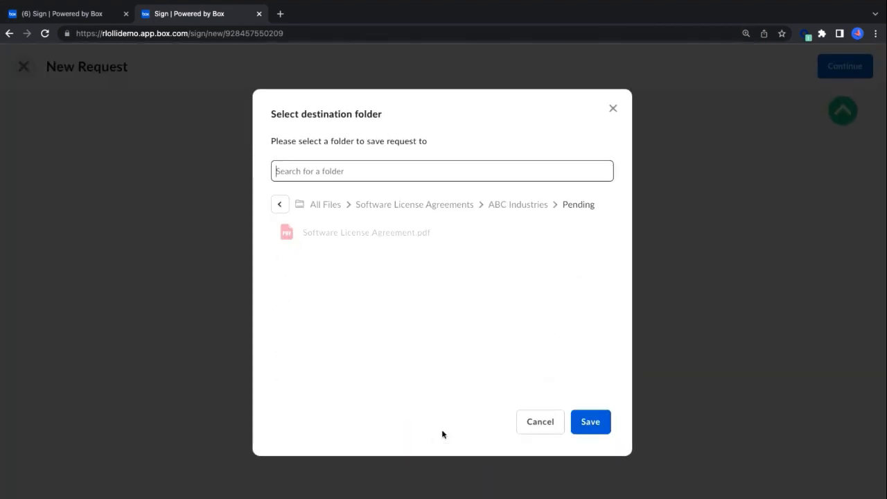
{"action": "left_click", "coordinate": [499, 206]}
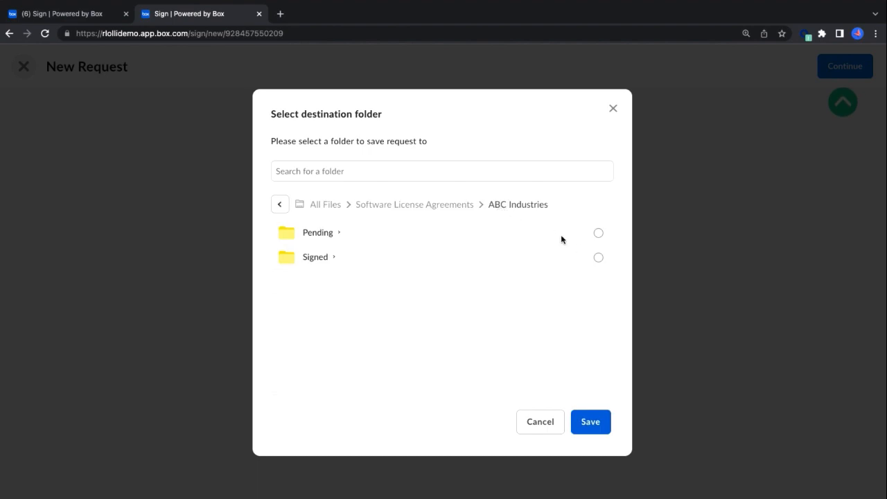
{"action": "left_click", "coordinate": [598, 258]}
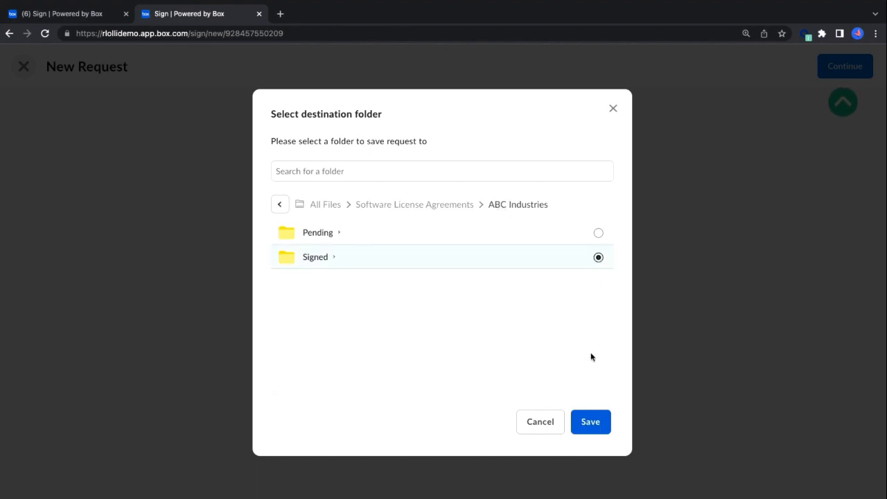
{"action": "left_click", "coordinate": [590, 421]}
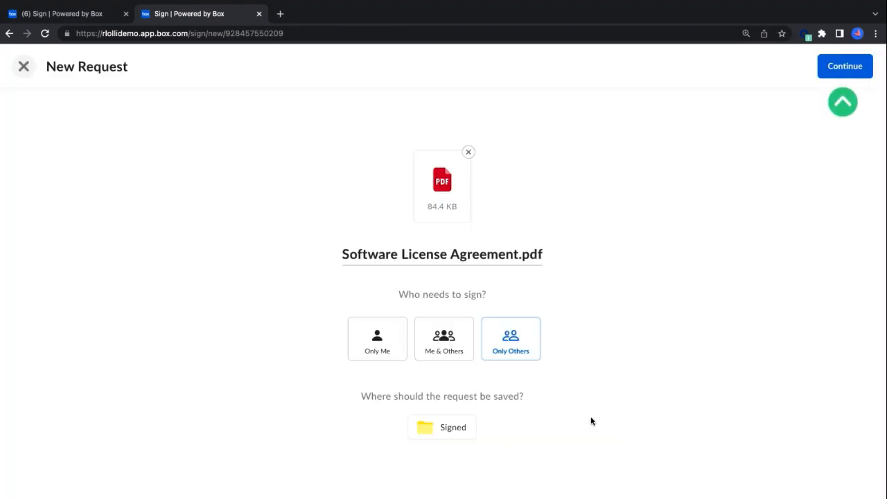
{"action": "left_click", "coordinate": [843, 72]}
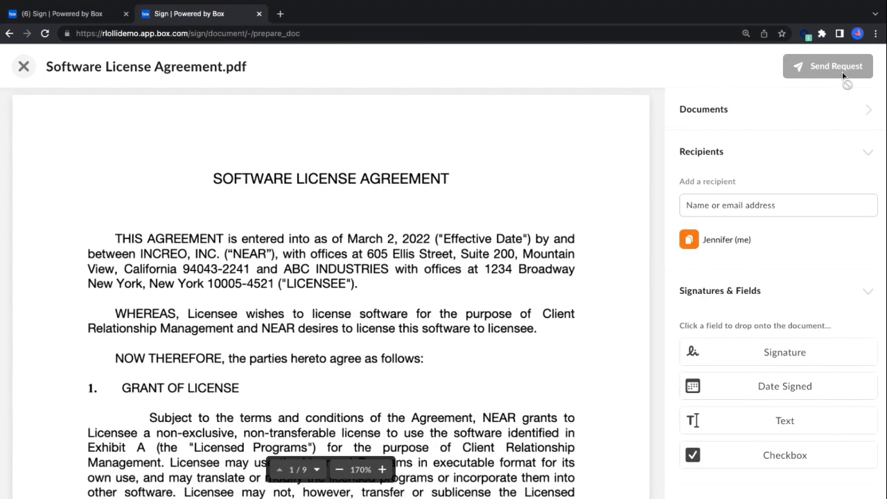
Add the legal team colleague as a recipient with the Get a Copy role
{"action": "left_click", "coordinate": [733, 205]}
{"action": "type", "text": "pe"}
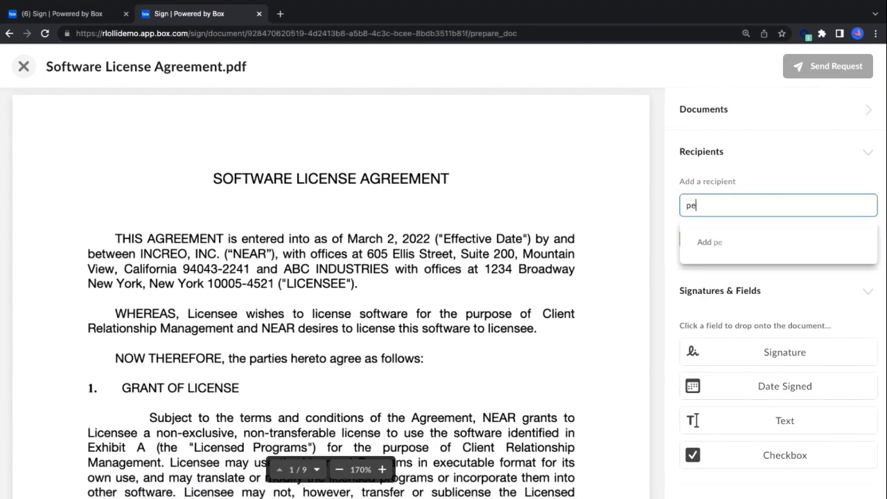
{"action": "type", "text": "ter"}
{"action": "left_click", "coordinate": [736, 242]}
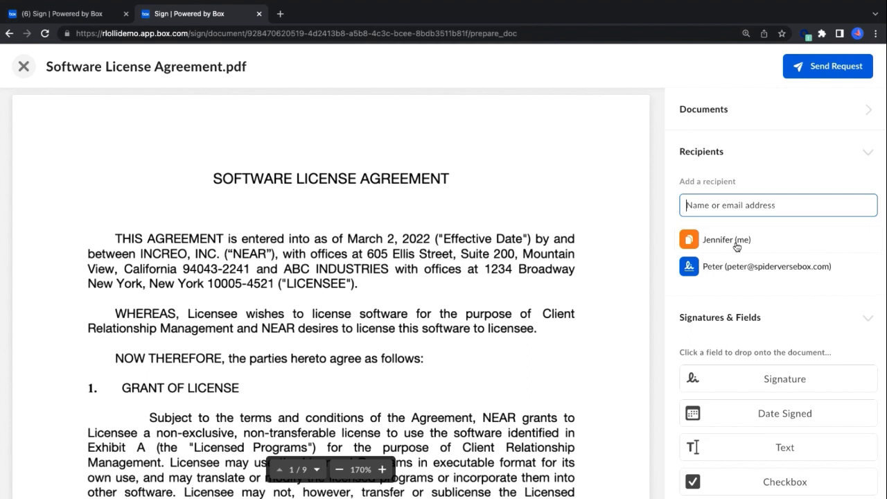
{"action": "left_click", "coordinate": [729, 271]}
{"action": "left_click", "coordinate": [713, 239]}
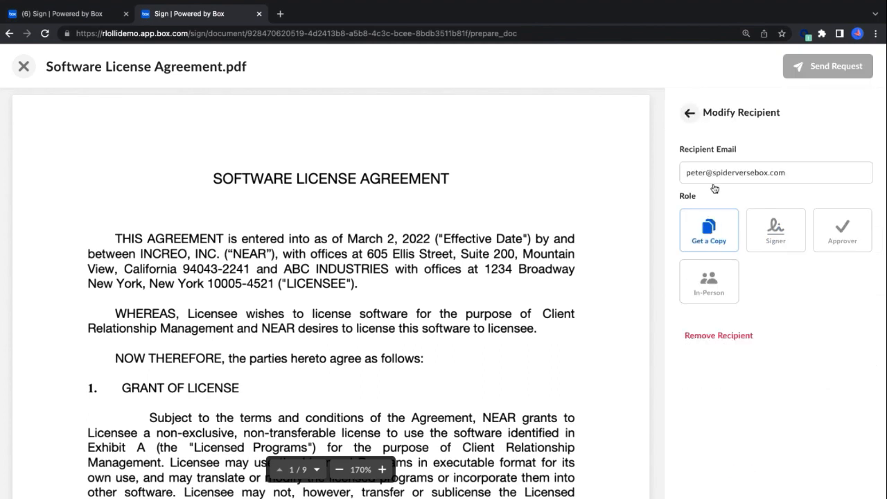
{"action": "left_click", "coordinate": [689, 113]}
Add the ABC Industries contact as a signing recipient
{"action": "left_click", "coordinate": [710, 205]}
{"action": "type", "text": "tom"}
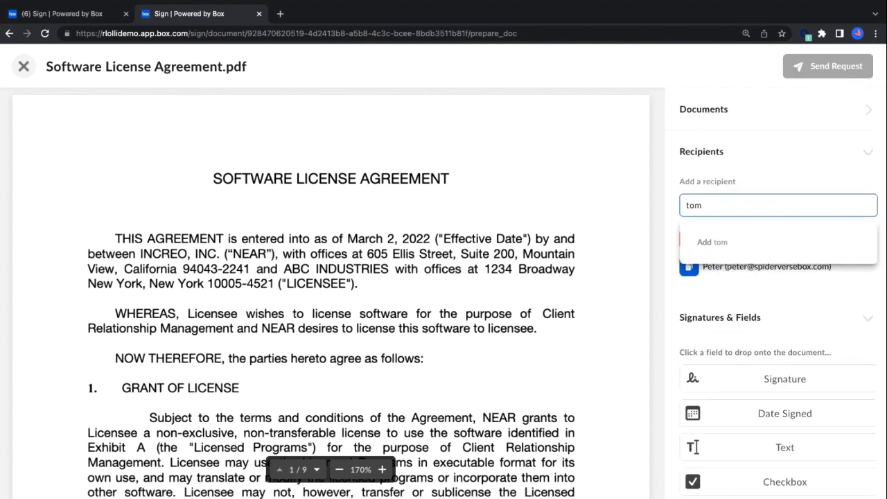
{"action": "left_click", "coordinate": [745, 239]}
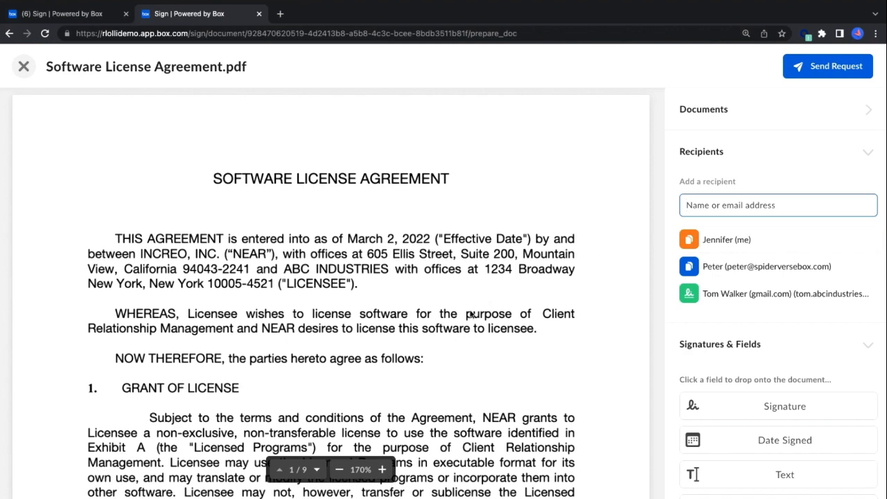
Place a signature field on the licensee's By line and a date field on the Date line of page 9
{"action": "scroll", "coordinate": [471, 316], "scroll_direction": "down", "scroll_amount": 10}
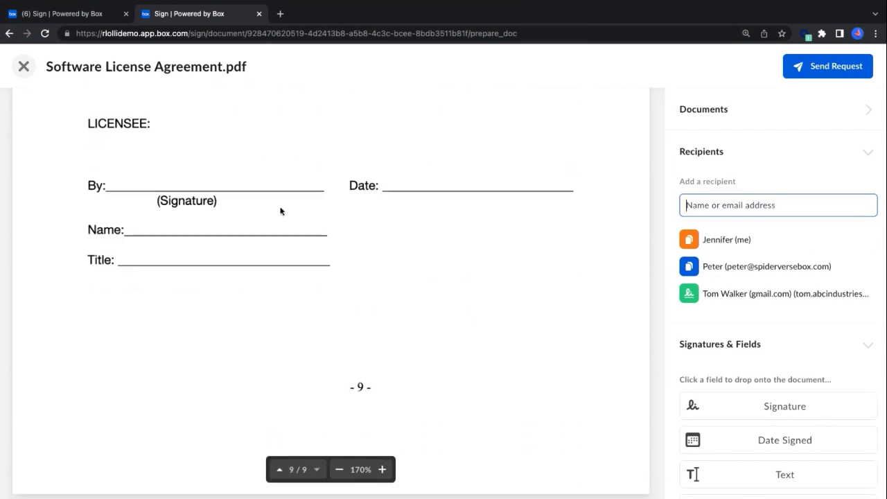
{"action": "left_click", "coordinate": [190, 174]}
{"action": "left_click_drag", "start_coordinate": [187, 174], "coordinate": [178, 175]}
{"action": "left_click", "coordinate": [483, 178]}
{"action": "left_click", "coordinate": [471, 159]}
{"action": "left_click_drag", "start_coordinate": [460, 178], "coordinate": [451, 178]}
Place text fields for the signer on the licensee's Name and Title lines
{"action": "left_click", "coordinate": [223, 218]}
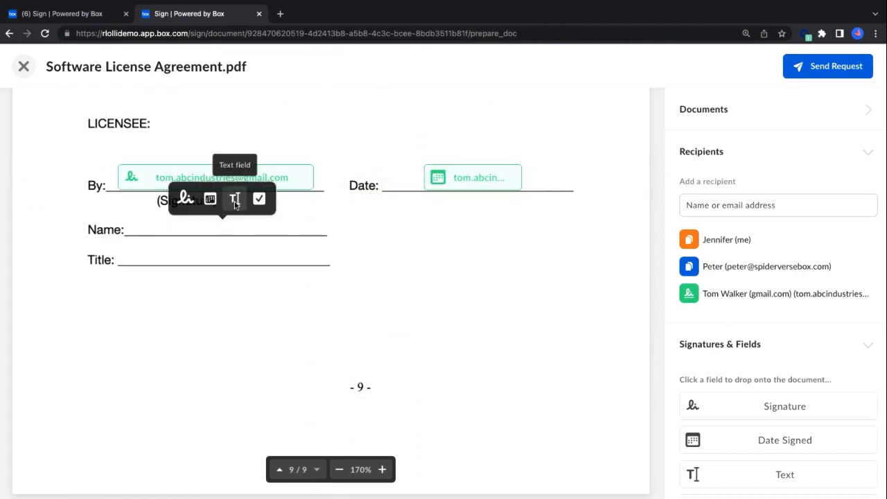
{"action": "left_click", "coordinate": [236, 198]}
{"action": "left_click_drag", "start_coordinate": [206, 227], "coordinate": [202, 228]}
{"action": "left_click", "coordinate": [302, 259]}
{"action": "left_click", "coordinate": [316, 239]}
{"action": "left_click_drag", "start_coordinate": [252, 256], "coordinate": [172, 249]}
{"action": "left_click", "coordinate": [371, 328]}
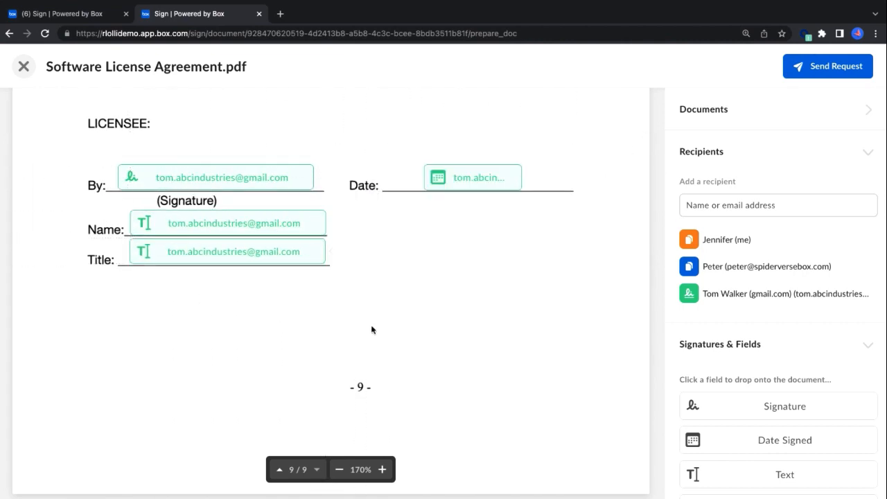
Enable automatic reminders in the email notification settings and view the explanation of their schedule
{"action": "scroll", "coordinate": [738, 296], "scroll_direction": "down", "scroll_amount": 2}
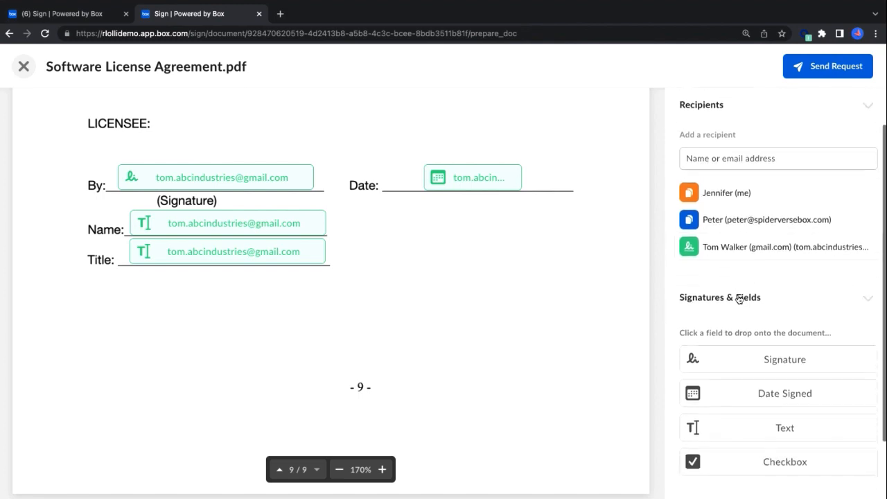
{"action": "scroll", "coordinate": [738, 295], "scroll_direction": "down", "scroll_amount": 1}
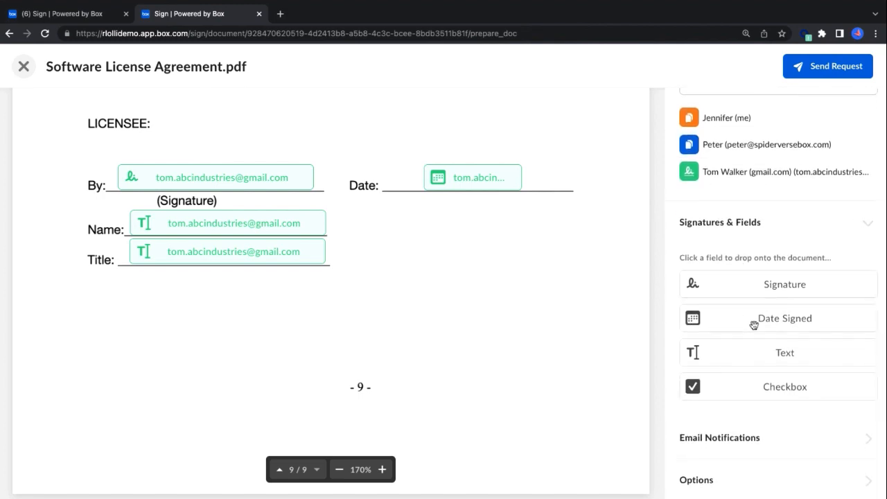
{"action": "left_click", "coordinate": [866, 438]}
{"action": "scroll", "coordinate": [866, 416], "scroll_direction": "down", "scroll_amount": 3}
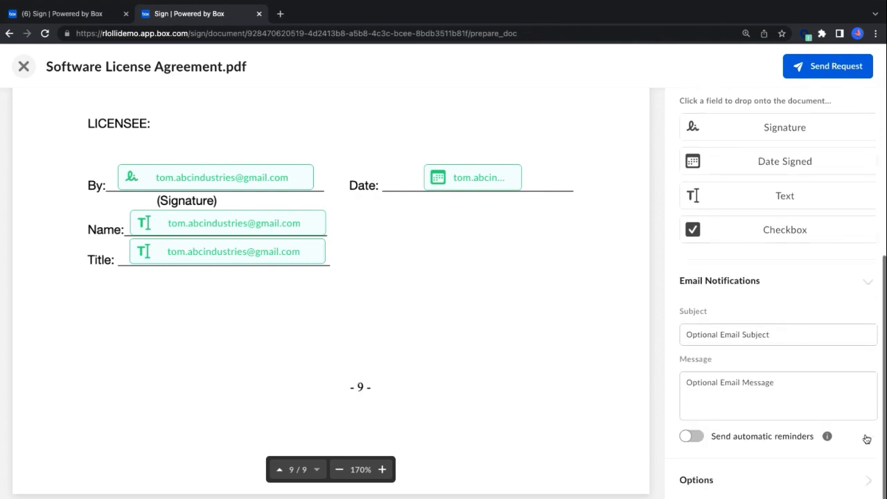
{"action": "mouse_move", "coordinate": [817, 435]}
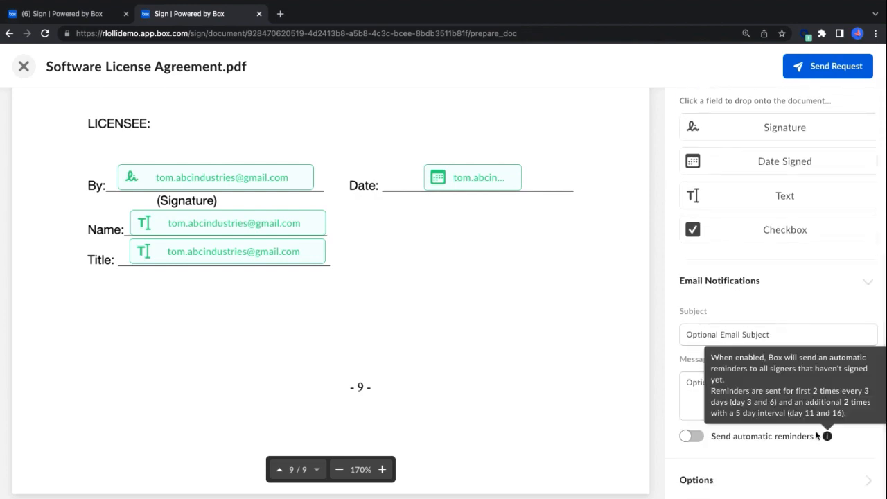
{"action": "left_click", "coordinate": [700, 439]}
{"action": "mouse_move", "coordinate": [827, 437]}
Set the signature request to expire after 7 days and send it
{"action": "left_click", "coordinate": [859, 484]}
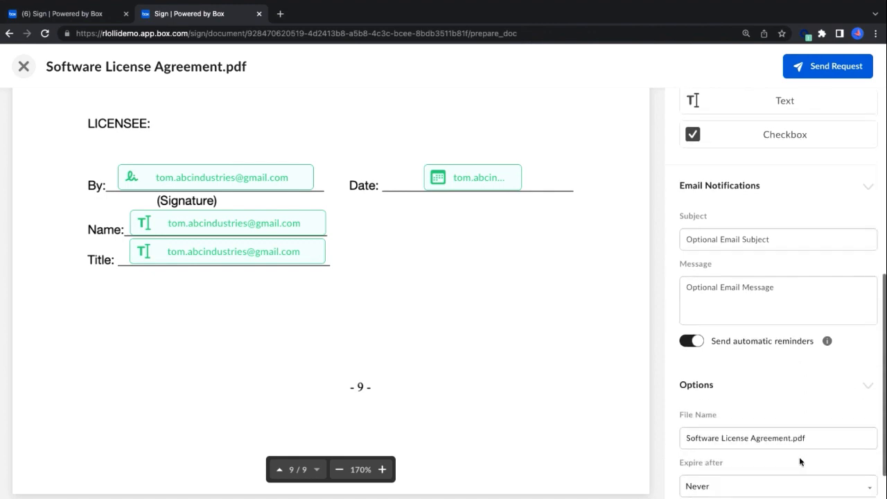
{"action": "left_click", "coordinate": [790, 437]}
{"action": "left_click", "coordinate": [764, 436]}
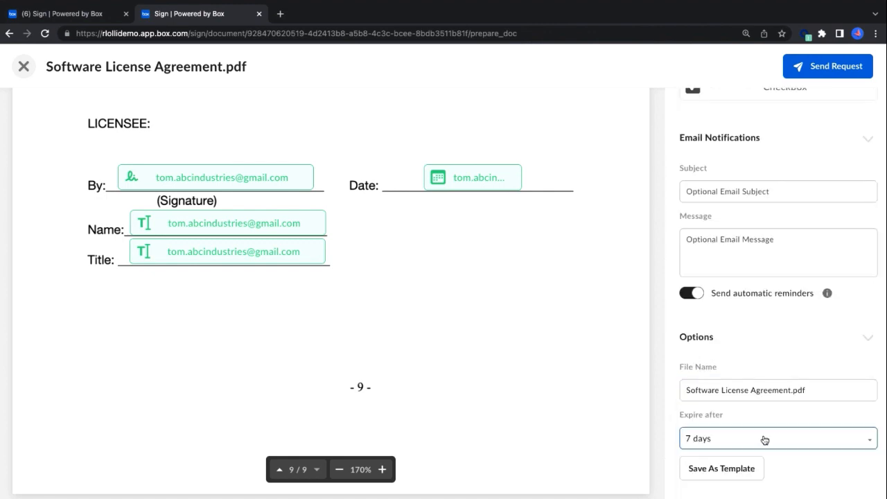
{"action": "scroll", "coordinate": [762, 439], "scroll_direction": "up", "scroll_amount": 10}
{"action": "left_click", "coordinate": [826, 69]}
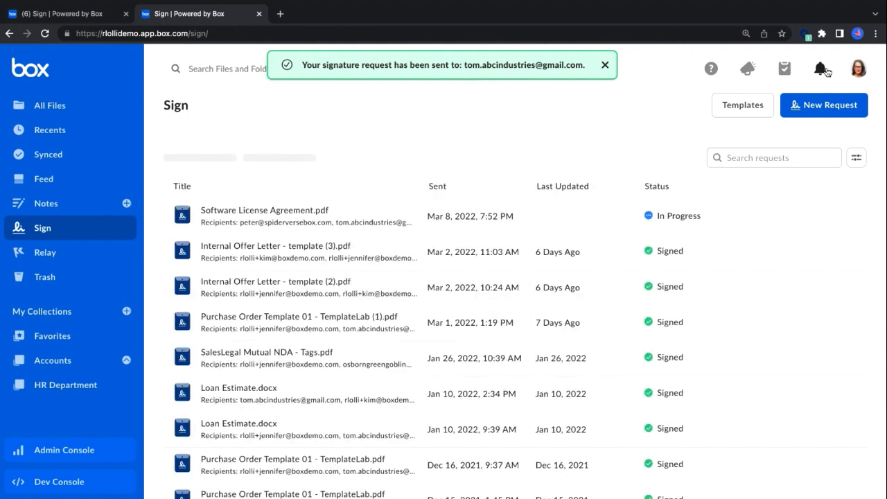
Filter the sent requests by In Progress and examine the recipients and message of the Software License Agreement.pdf request
{"action": "left_click", "coordinate": [856, 159]}
{"action": "left_click", "coordinate": [762, 212]}
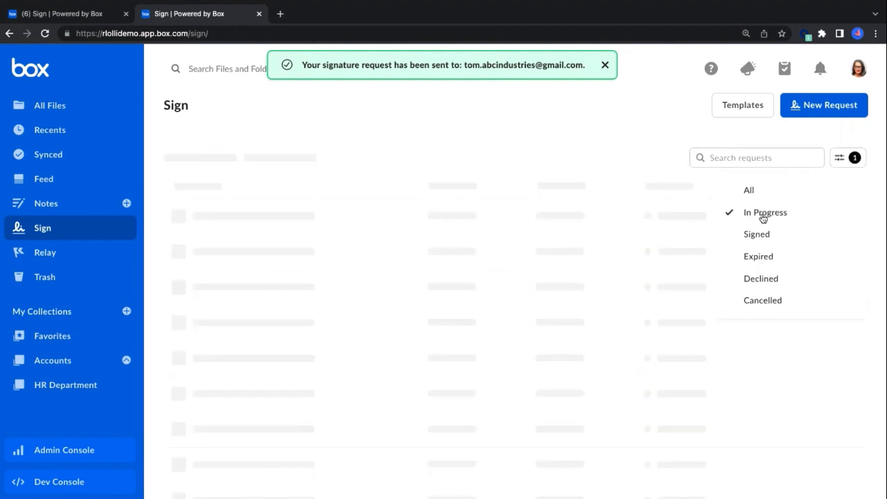
{"action": "left_click", "coordinate": [678, 250]}
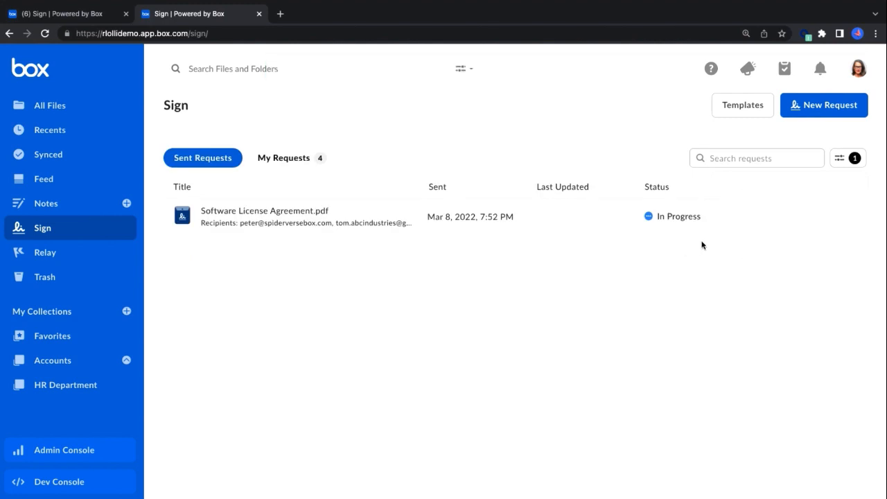
{"action": "mouse_move", "coordinate": [776, 222]}
{"action": "left_click", "coordinate": [814, 217]}
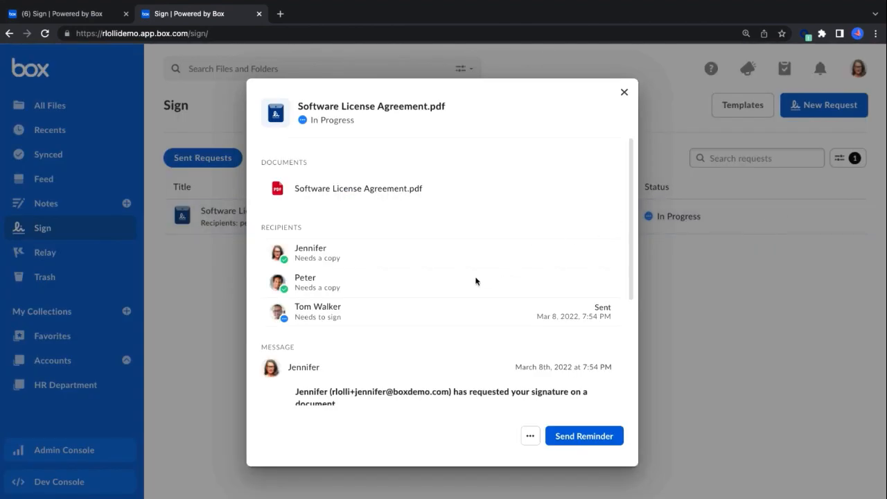
{"action": "scroll", "coordinate": [475, 281], "scroll_direction": "down", "scroll_amount": 3}
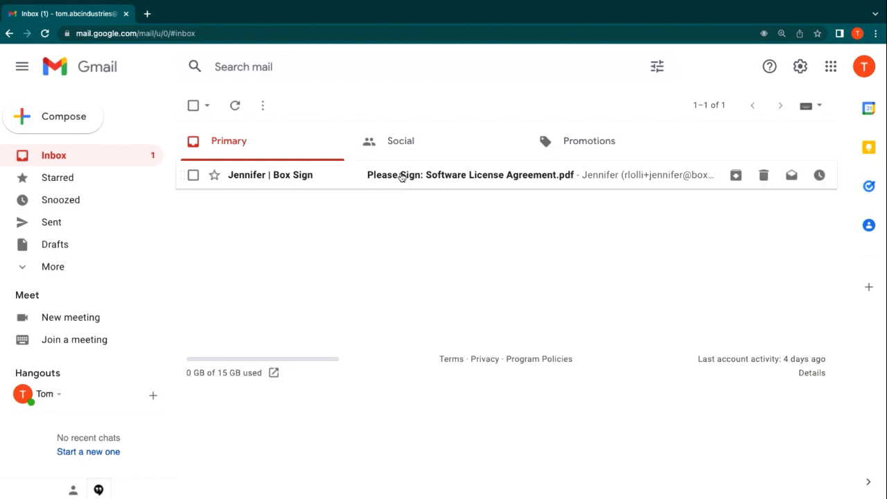
In the signer's Gmail inbox, open the "Please Sign: Software License Agreement.pdf" email and open the document for review
{"action": "left_click", "coordinate": [401, 176]}
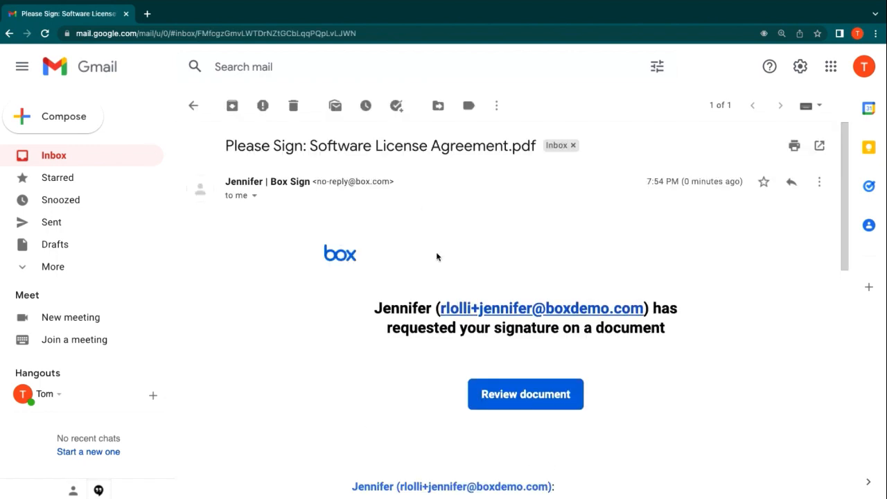
{"action": "left_click", "coordinate": [517, 393]}
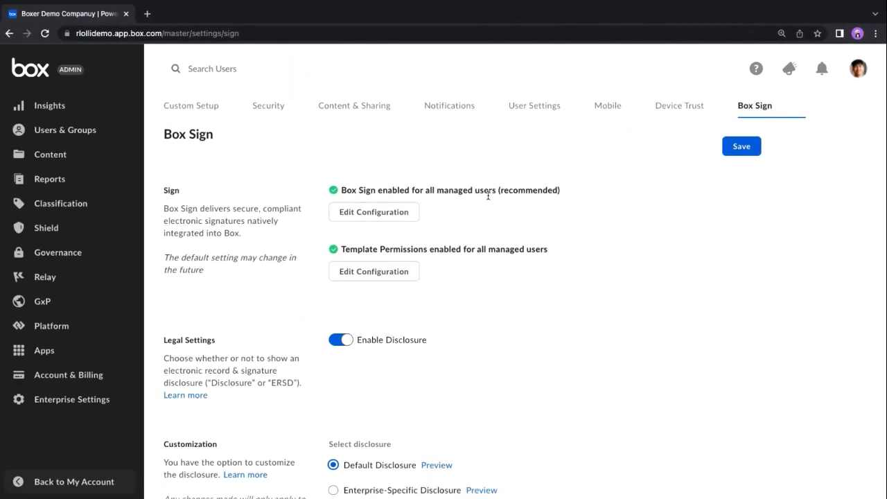
In the Box Admin Console's Box Sign settings, preview the Default Disclosure text and close the preview
{"action": "scroll", "coordinate": [488, 196], "scroll_direction": "down", "scroll_amount": 1}
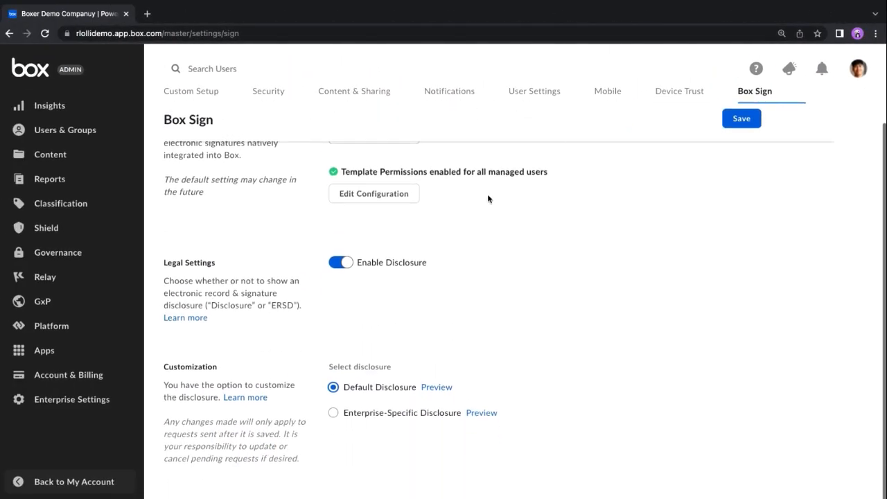
{"action": "left_click", "coordinate": [434, 387]}
{"action": "scroll", "coordinate": [452, 298], "scroll_direction": "up", "scroll_amount": 10}
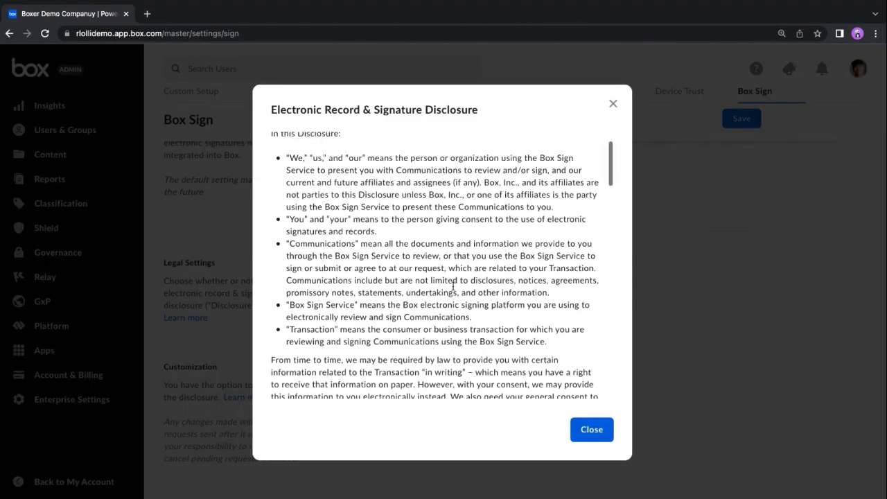
{"action": "scroll", "coordinate": [453, 286], "scroll_direction": "up", "scroll_amount": 2}
{"action": "left_click", "coordinate": [602, 436]}
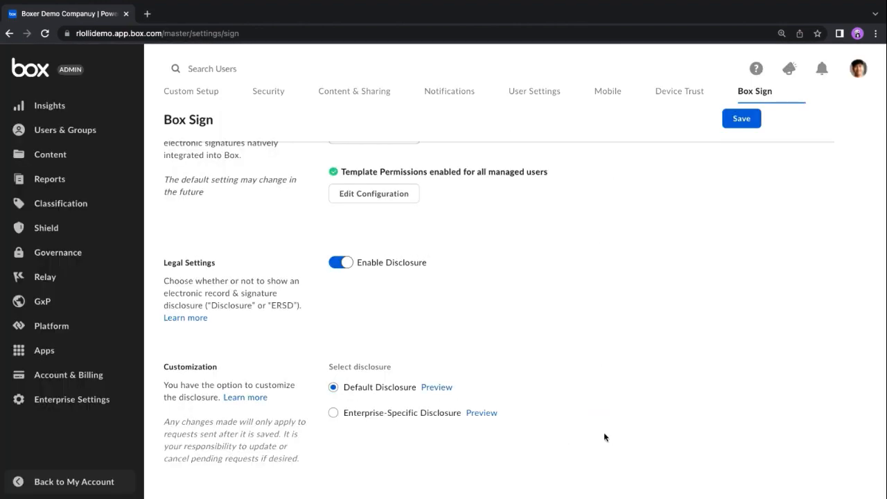
Select Enterprise-Specific Disclosure as the signature disclosure and look through its custom text
{"action": "left_click", "coordinate": [333, 413]}
{"action": "scroll", "coordinate": [500, 390], "scroll_direction": "down", "scroll_amount": 10}
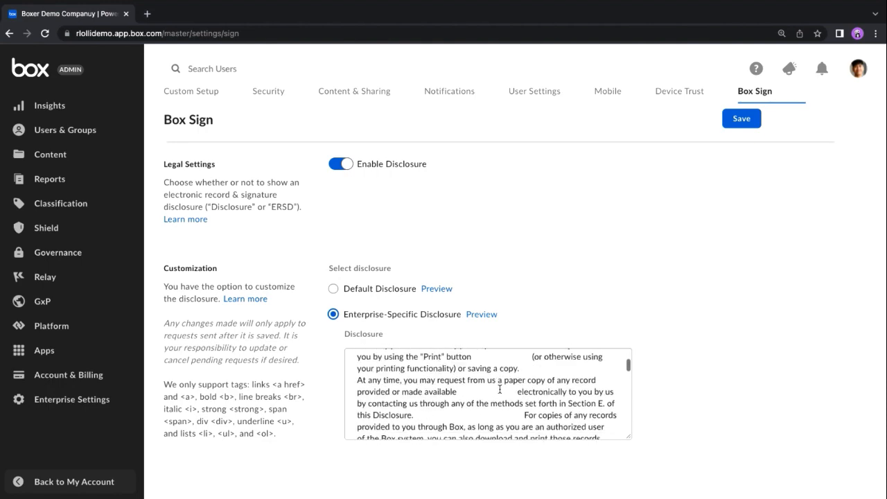
{"action": "scroll", "coordinate": [500, 390], "scroll_direction": "up", "scroll_amount": 5}
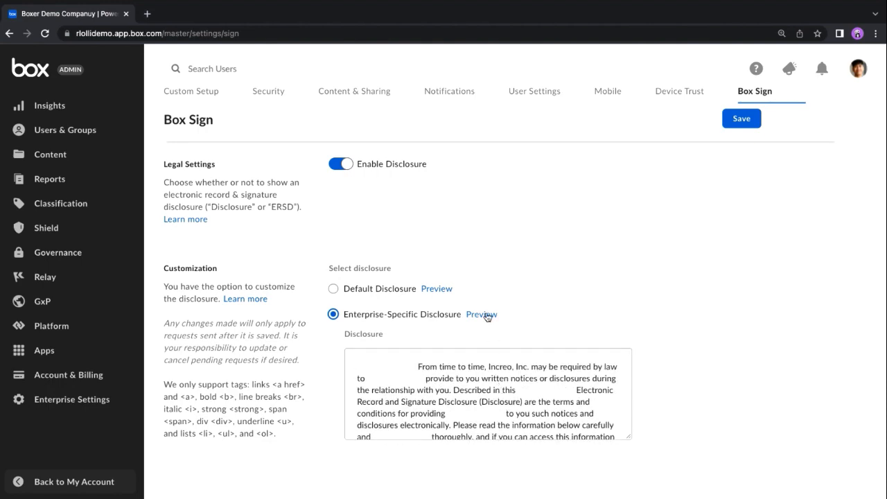
Preview the Enterprise-Specific Disclosure text, close the preview and save the Box Sign settings
{"action": "left_click", "coordinate": [487, 316]}
{"action": "scroll", "coordinate": [437, 232], "scroll_direction": "up", "scroll_amount": 10}
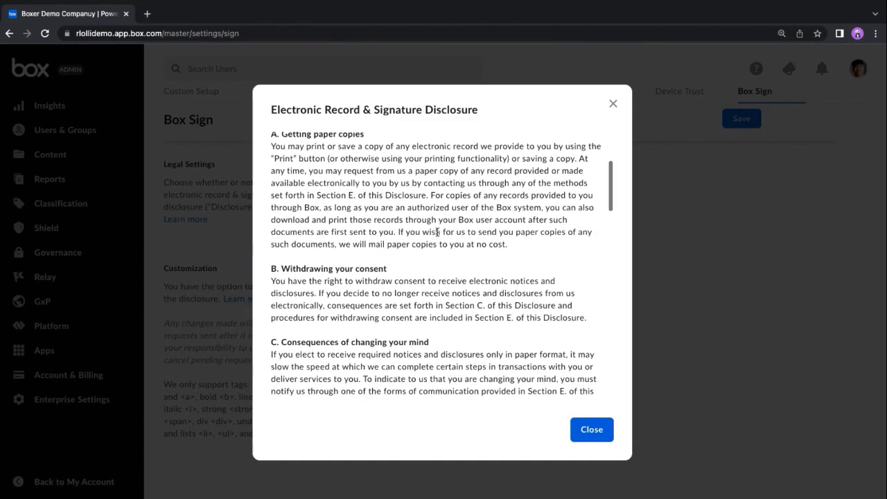
{"action": "scroll", "coordinate": [437, 232], "scroll_direction": "up", "scroll_amount": 3}
{"action": "left_click", "coordinate": [586, 428]}
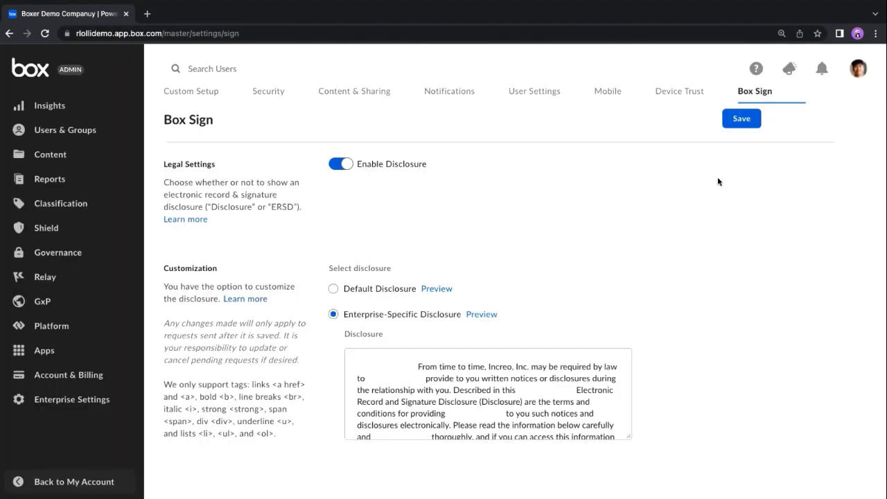
{"action": "left_click", "coordinate": [741, 119]}
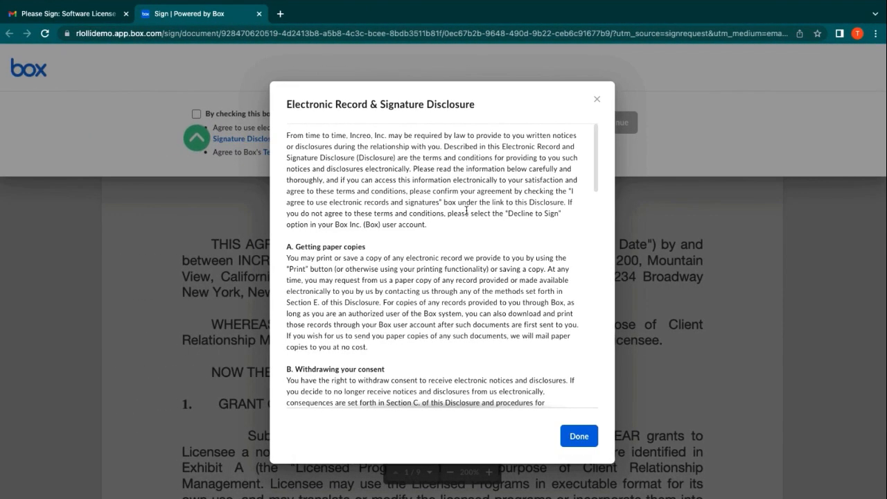
As the signer, read through the Electronic Record & Signature Disclosure, then agree to the terms and continue to the agreement
{"action": "scroll", "coordinate": [467, 214], "scroll_direction": "down", "scroll_amount": 15}
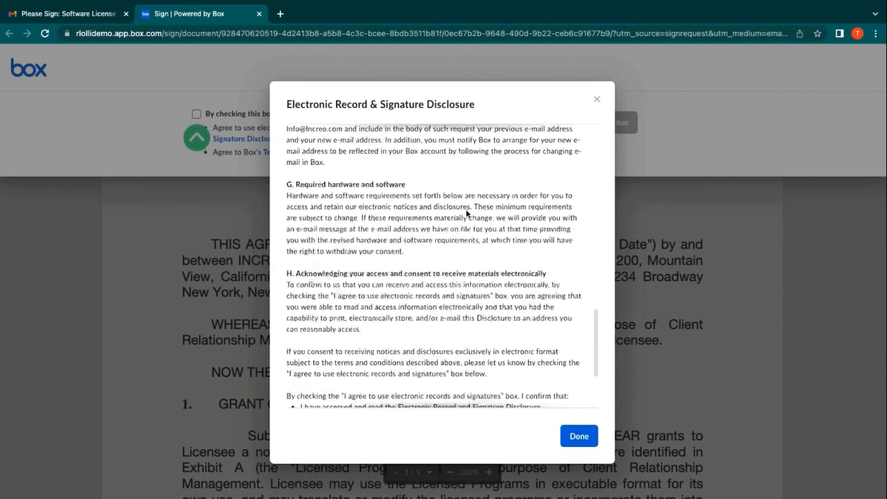
{"action": "scroll", "coordinate": [521, 366], "scroll_direction": "up", "scroll_amount": 15}
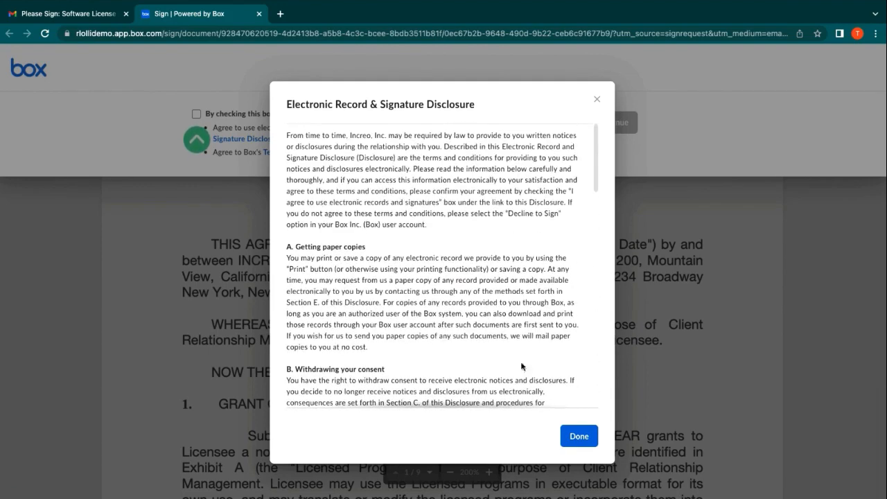
{"action": "left_click", "coordinate": [578, 436]}
{"action": "left_click", "coordinate": [197, 114]}
{"action": "left_click", "coordinate": [596, 122]}
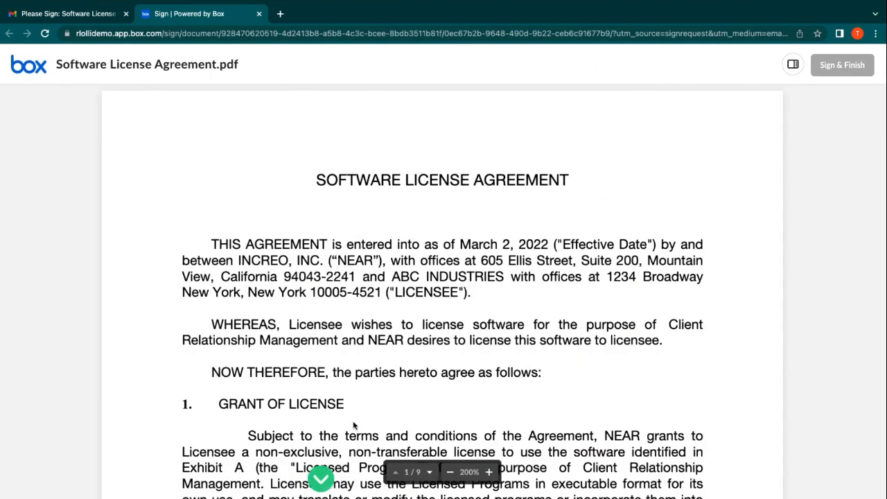
Go to the signature field, upload the signer's signature image from the Signature Images folder and adopt it
{"action": "left_click", "coordinate": [320, 478]}
{"action": "left_click", "coordinate": [319, 293]}
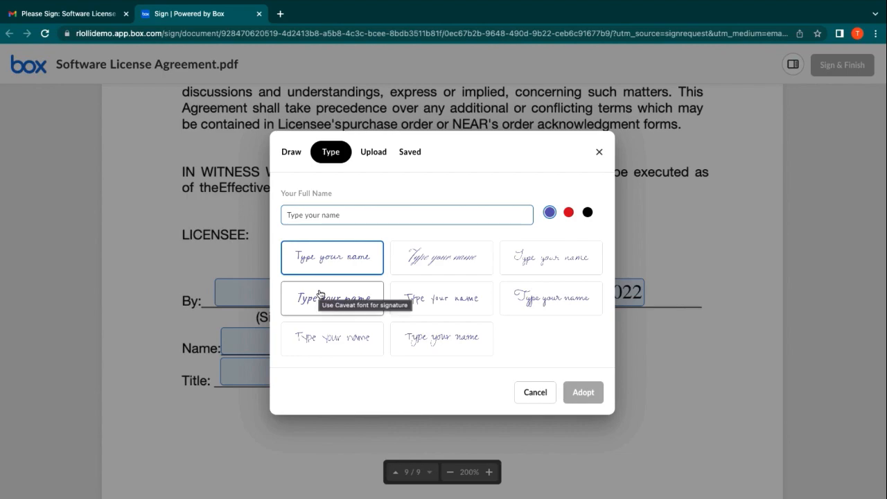
{"action": "left_click", "coordinate": [375, 152]}
{"action": "left_click", "coordinate": [485, 305]}
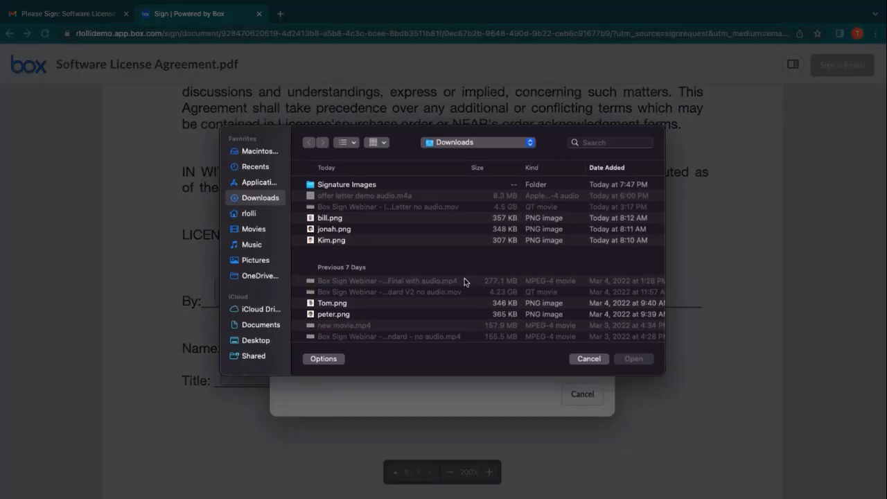
{"action": "double_click", "coordinate": [368, 182]}
{"action": "left_click", "coordinate": [370, 185]}
{"action": "left_click", "coordinate": [633, 358]}
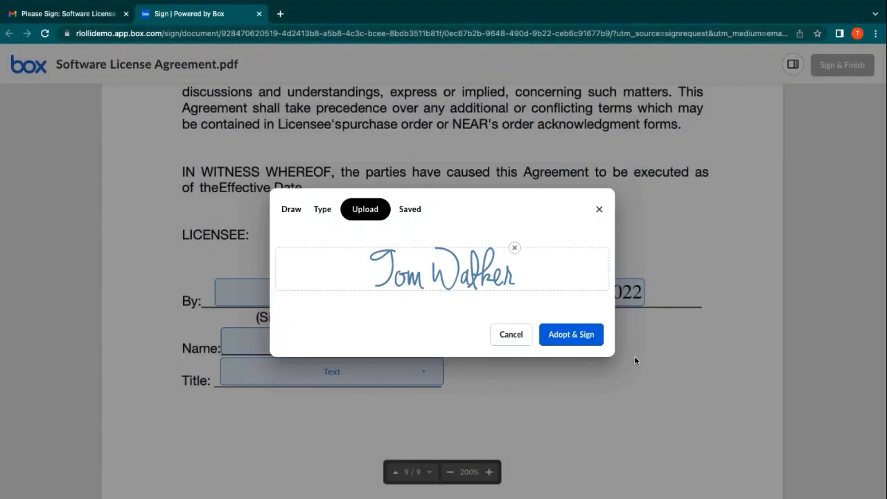
{"action": "left_click", "coordinate": [573, 333]}
Fill in the signer's full name and the title Chief Financial Officer, and finish signing the agreement
{"action": "left_click", "coordinate": [349, 344]}
{"action": "type", "text": "T"}
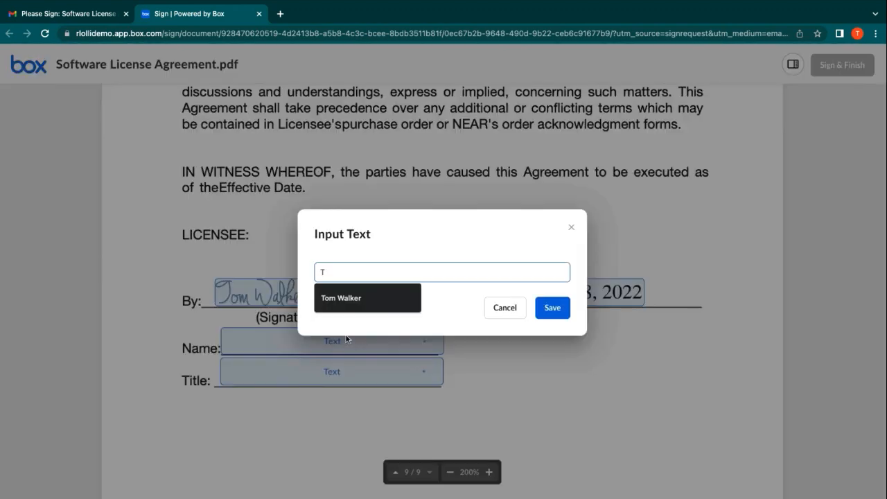
{"action": "left_click", "coordinate": [352, 299]}
{"action": "left_click", "coordinate": [551, 308]}
{"action": "left_click", "coordinate": [360, 370]}
{"action": "type", "text": "C"}
{"action": "left_click", "coordinate": [367, 298]}
{"action": "left_click", "coordinate": [552, 308]}
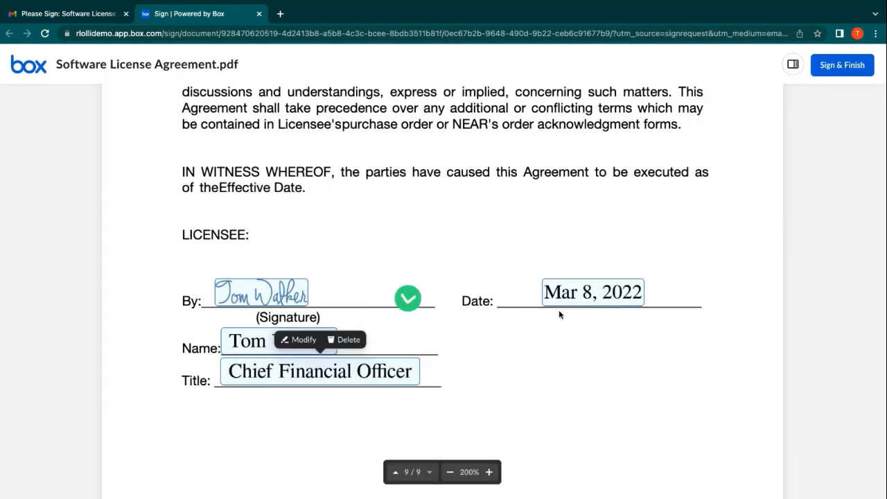
{"action": "left_click", "coordinate": [841, 65]}
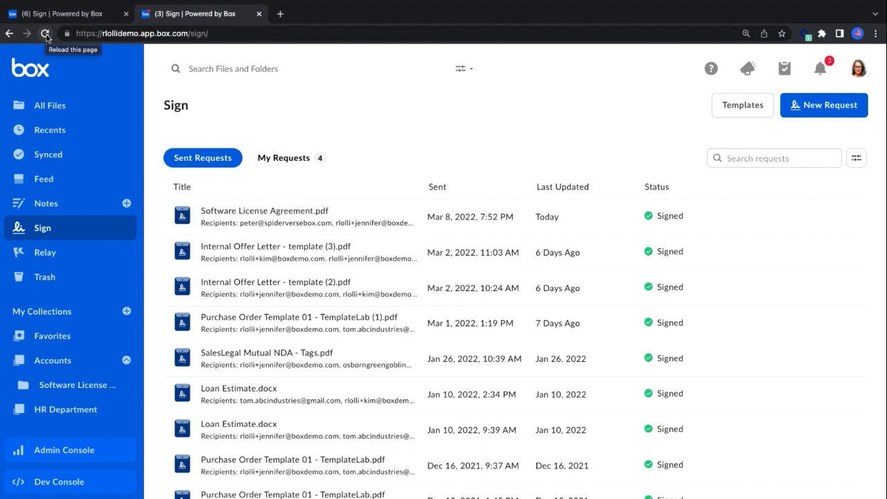
In the sender's Box account, refresh the Sign requests and open Software License Agreement.pdf from its assigned task
{"action": "left_click", "coordinate": [45, 34]}
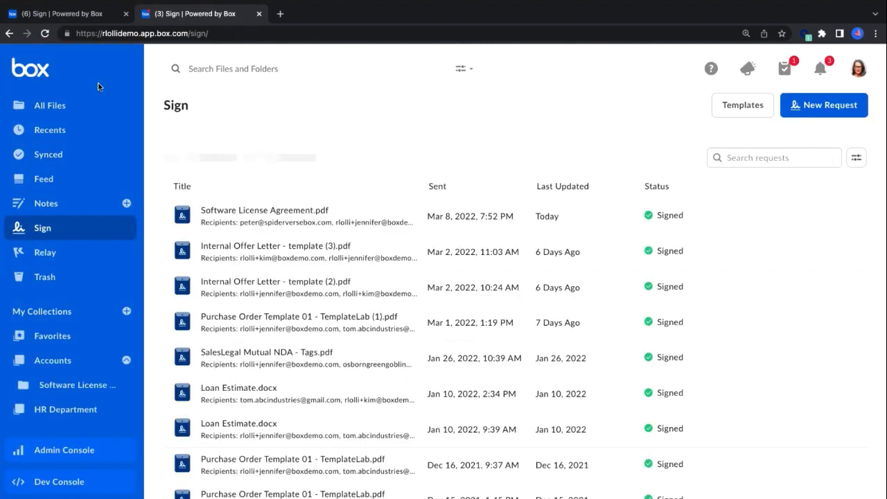
{"action": "left_click", "coordinate": [778, 69]}
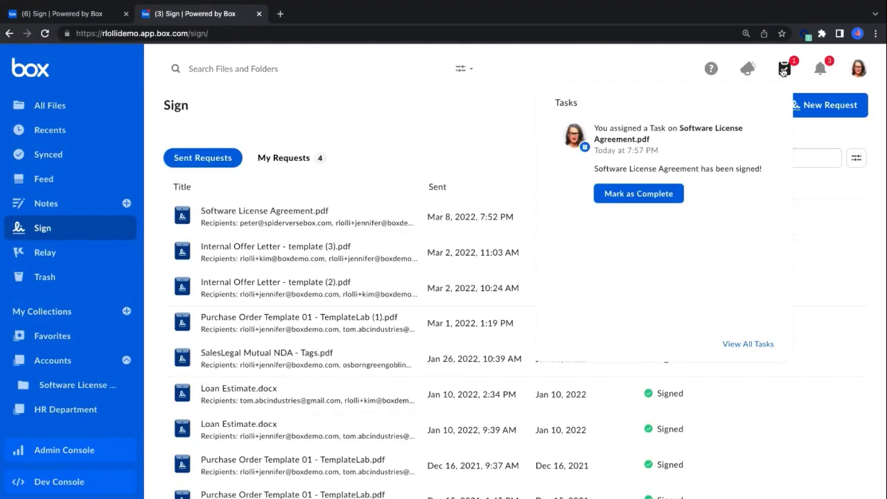
{"action": "left_click", "coordinate": [691, 165]}
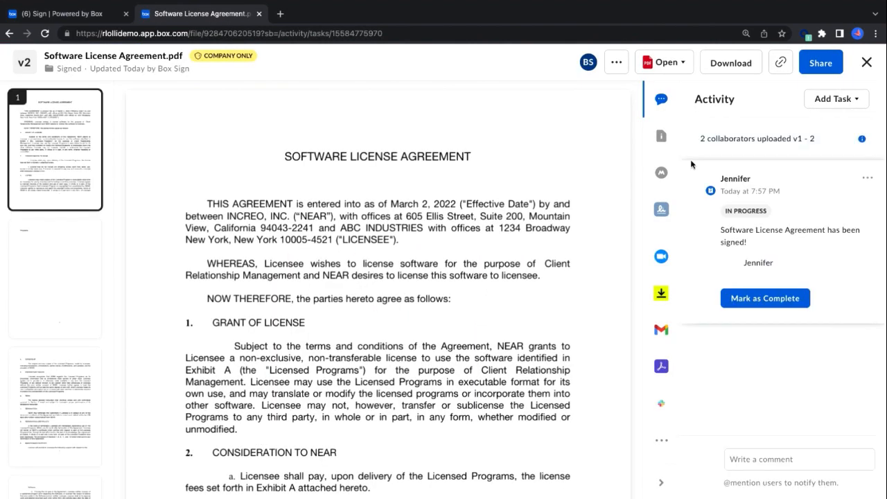
Go to page 9 of the agreement and check the completed signature, date, name and title fields
{"action": "left_click", "coordinate": [72, 386]}
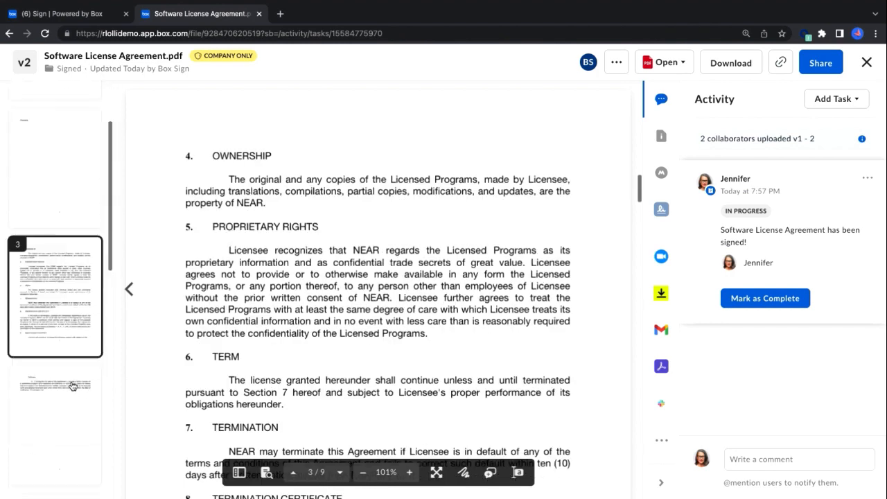
{"action": "scroll", "coordinate": [73, 386], "scroll_direction": "down", "scroll_amount": 5}
{"action": "left_click", "coordinate": [73, 406]}
{"action": "scroll", "coordinate": [289, 386], "scroll_direction": "down", "scroll_amount": 2}
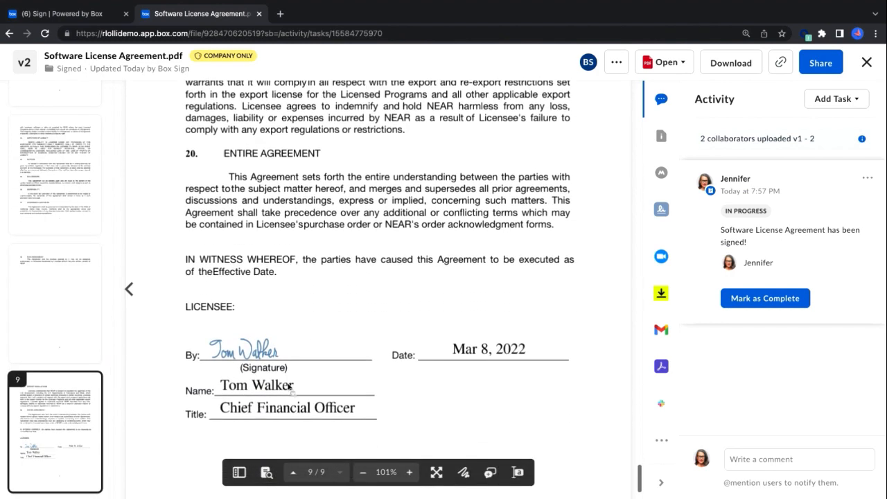
Examine the restrictions of the file's Company Only classification and close the classification details
{"action": "left_click", "coordinate": [226, 56]}
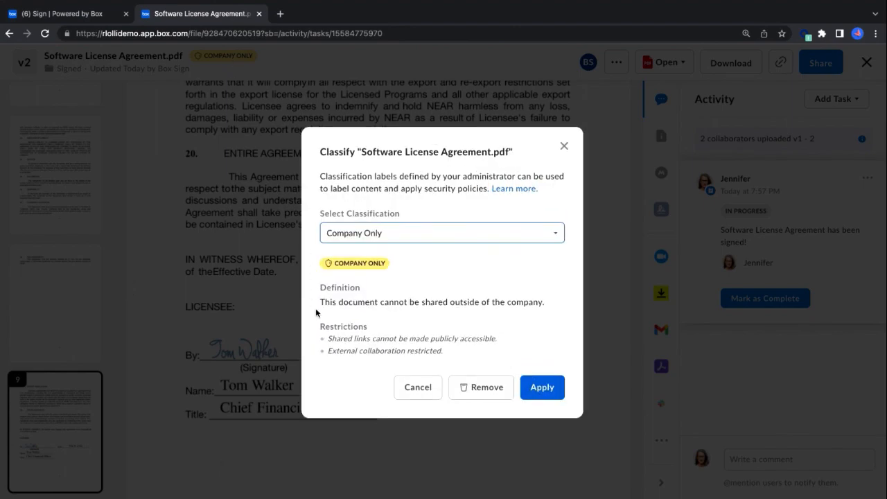
{"action": "left_click_drag", "start_coordinate": [320, 327], "coordinate": [455, 352]}
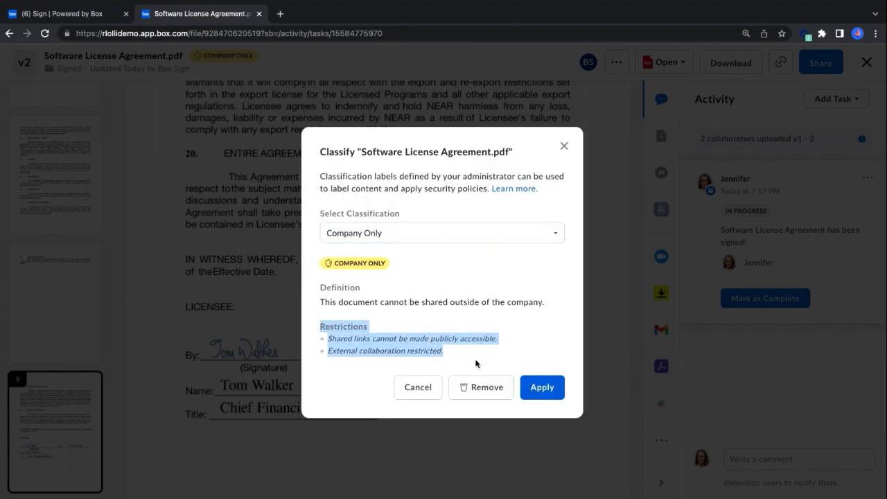
{"action": "left_click", "coordinate": [564, 146]}
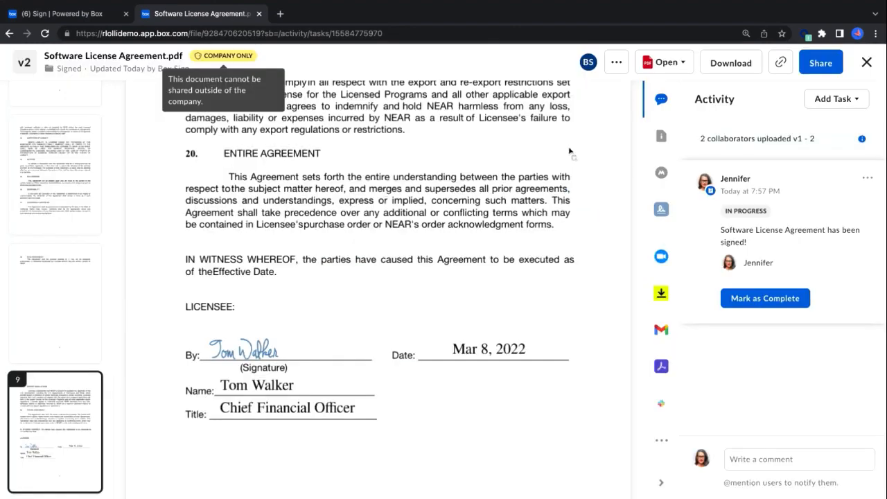
Open the file's metadata and check the Signature Status under the Software License Agreement template
{"action": "left_click", "coordinate": [661, 173]}
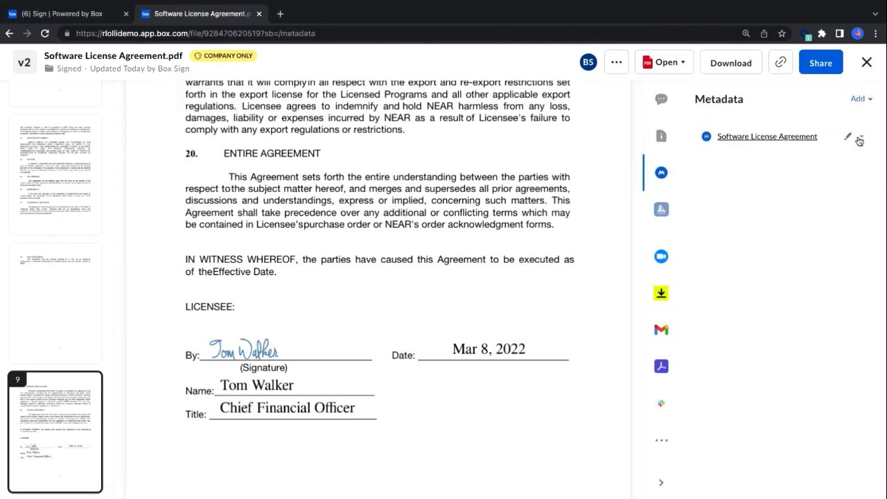
{"action": "left_click", "coordinate": [861, 137]}
{"action": "left_click_drag", "start_coordinate": [703, 196], "coordinate": [747, 211]}
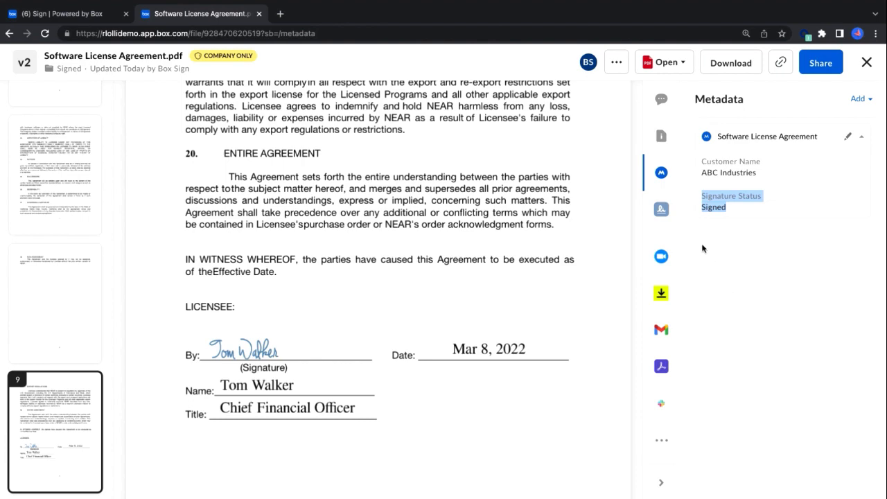
Open the file's details and examine the retention policy in its file properties
{"action": "left_click", "coordinate": [661, 136]}
{"action": "scroll", "coordinate": [760, 337], "scroll_direction": "down", "scroll_amount": 3}
{"action": "scroll", "coordinate": [760, 337], "scroll_direction": "down", "scroll_amount": 3}
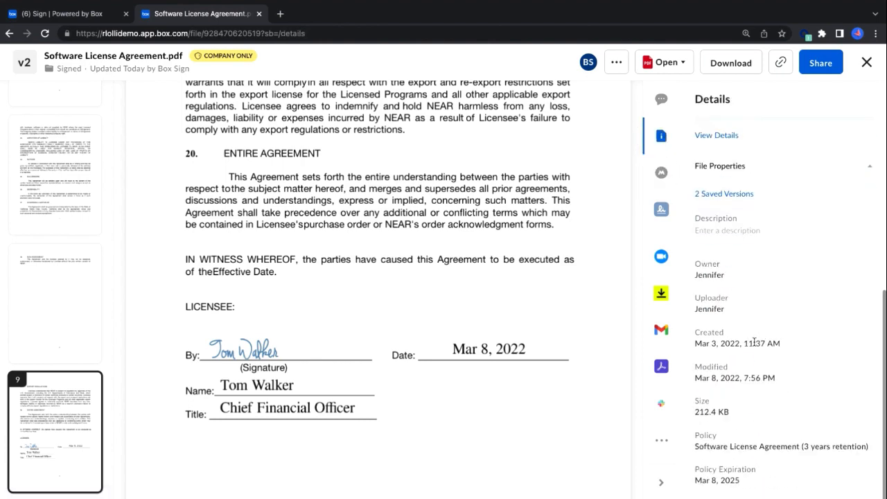
{"action": "left_click_drag", "start_coordinate": [696, 431], "coordinate": [736, 459]}
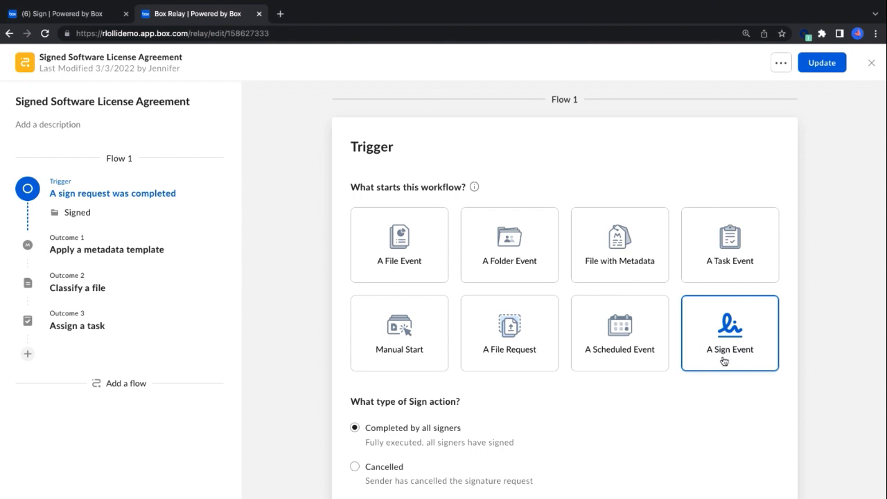
In the Signed Software License Agreement Relay workflow, review the sign event trigger and the metadata, classification and task outcomes
{"action": "scroll", "coordinate": [727, 431], "scroll_direction": "down", "scroll_amount": 2}
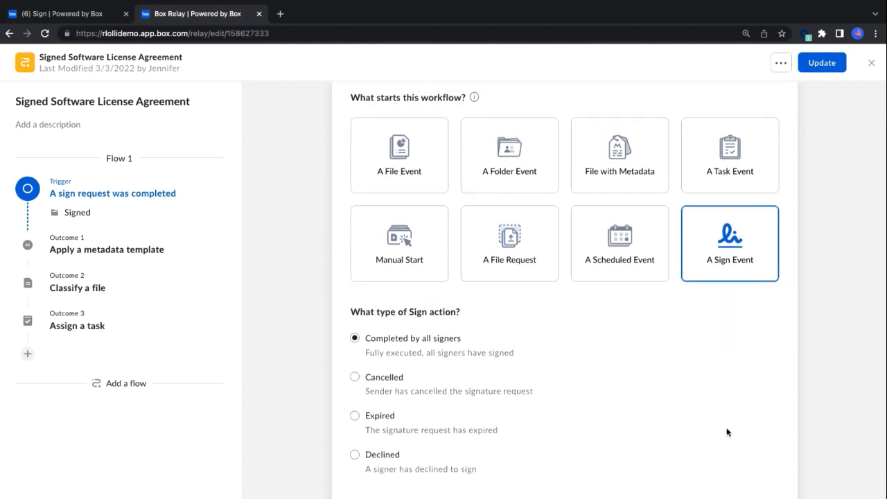
{"action": "scroll", "coordinate": [727, 432], "scroll_direction": "down", "scroll_amount": 9}
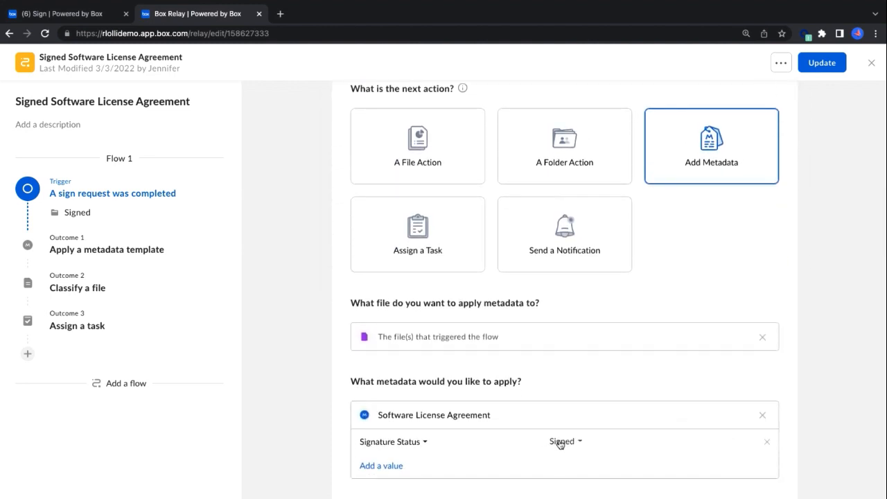
{"action": "scroll", "coordinate": [600, 446], "scroll_direction": "down", "scroll_amount": 8}
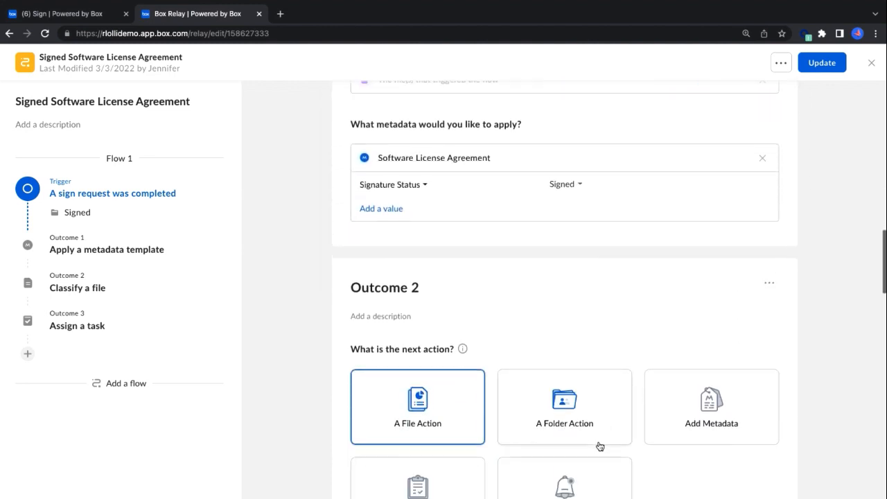
{"action": "scroll", "coordinate": [601, 459], "scroll_direction": "down", "scroll_amount": 5}
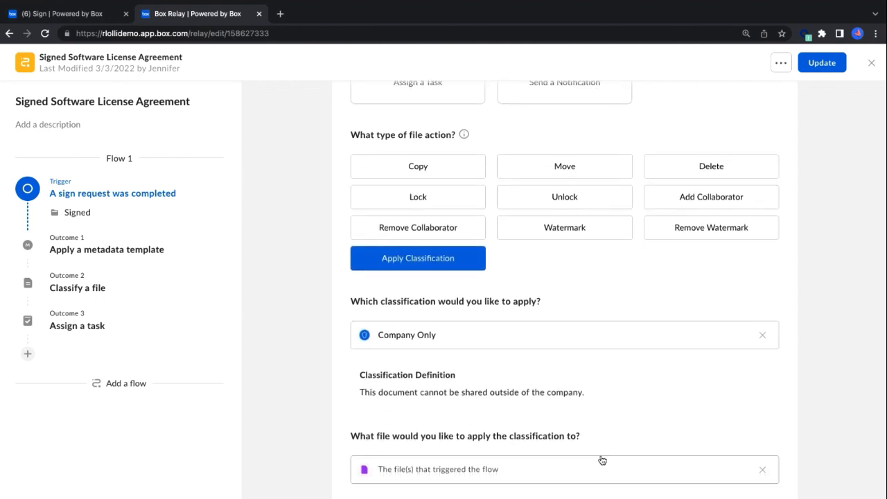
{"action": "scroll", "coordinate": [601, 459], "scroll_direction": "down", "scroll_amount": 6}
{"action": "scroll", "coordinate": [602, 460], "scroll_direction": "down", "scroll_amount": 3}
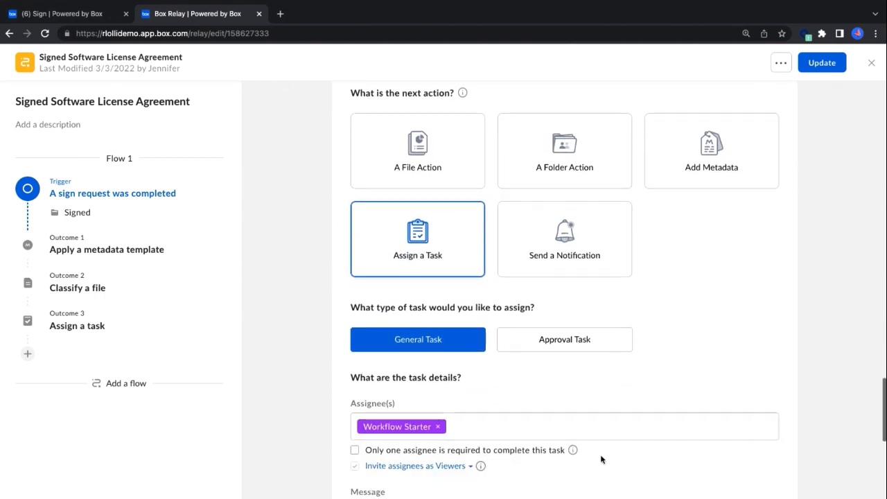
{"action": "scroll", "coordinate": [602, 459], "scroll_direction": "down", "scroll_amount": 9}
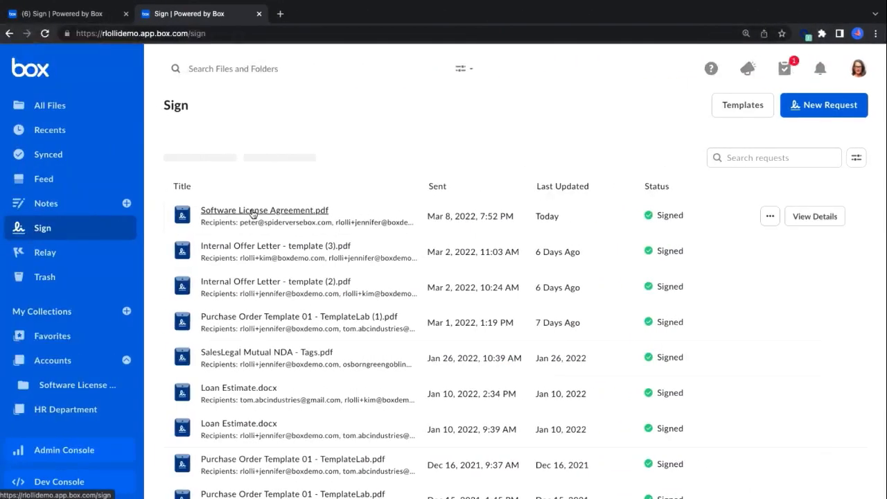
View the details of the signed Software License Agreement.pdf request in the sent requests
{"action": "left_click", "coordinate": [814, 217]}
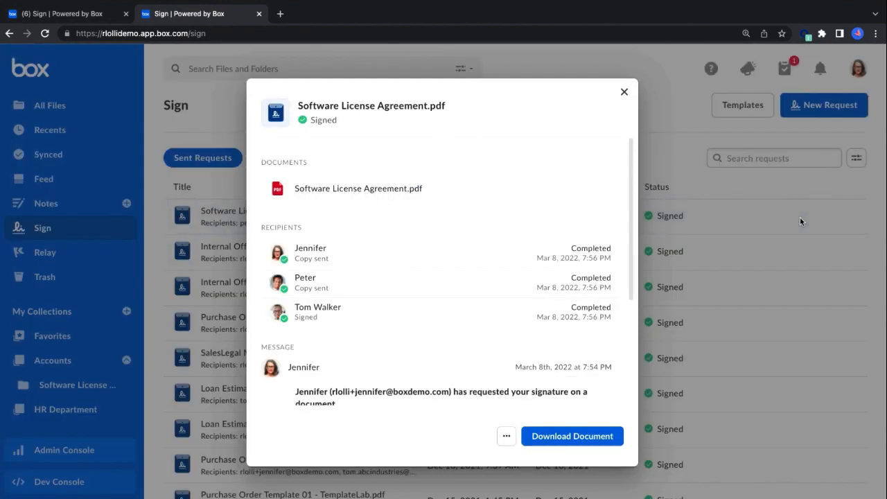